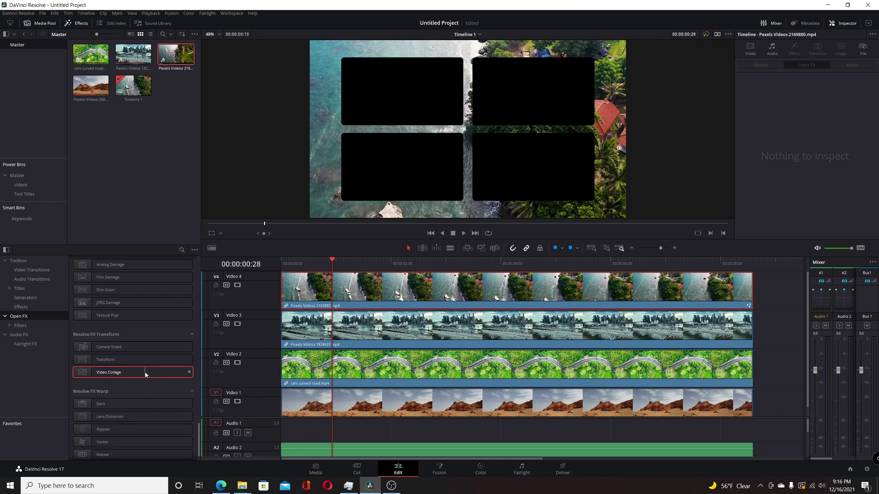
Apply Video Collage to the V4 aerial clip with Create Background, trying other grid sizes before leaving 2 columns × 2 rows
drag(145, 374, 375, 293)
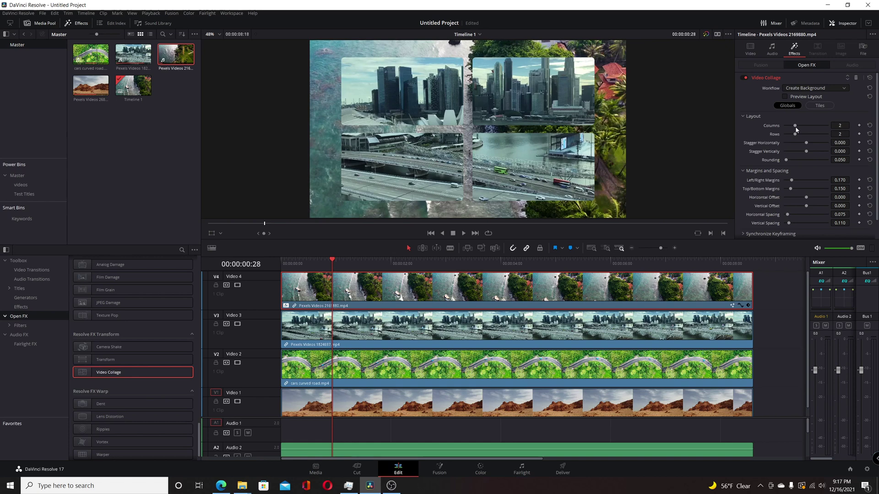
drag(800, 126, 807, 125)
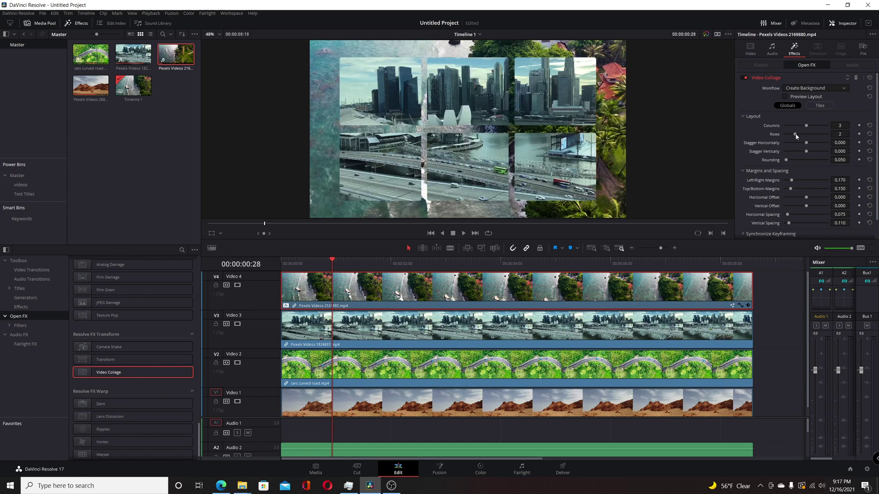
mouse_move(796, 135)
mouse_down()
mouse_move(806, 135)
mouse_move(796, 126)
mouse_up()
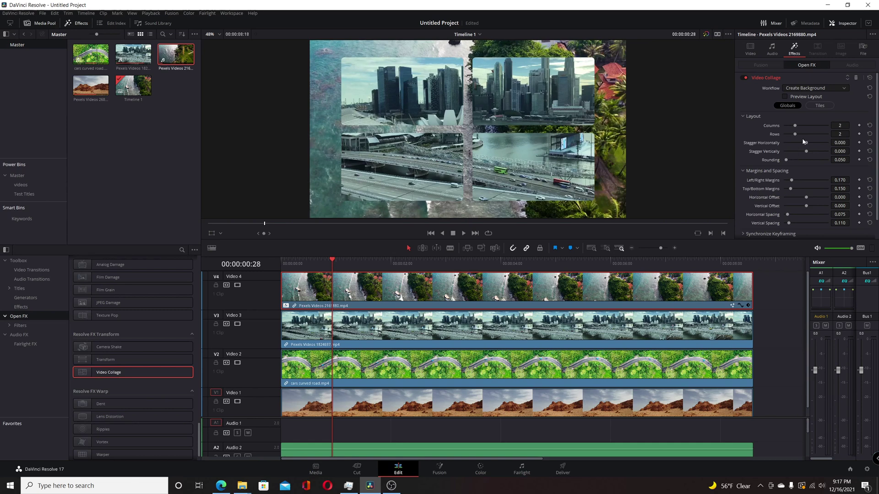
Make Tile 4 active, enable Manual Tile Management, and delete that bottom-right tile
click(815, 106)
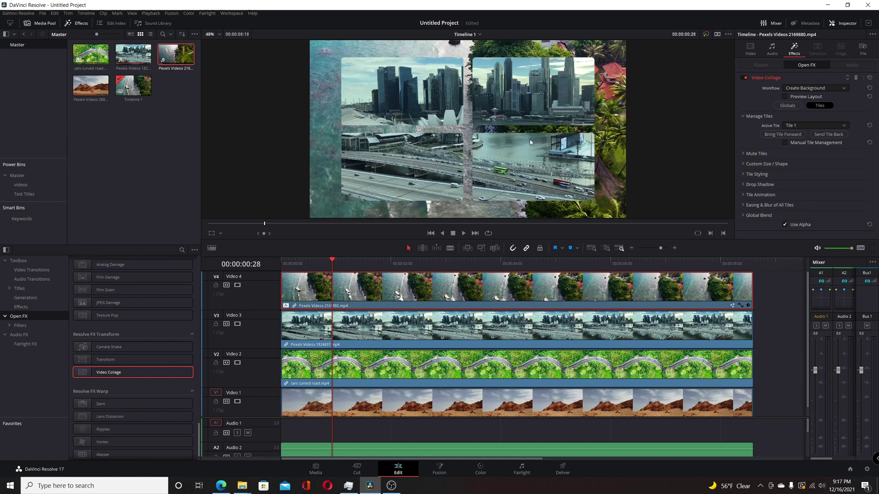
click(799, 125)
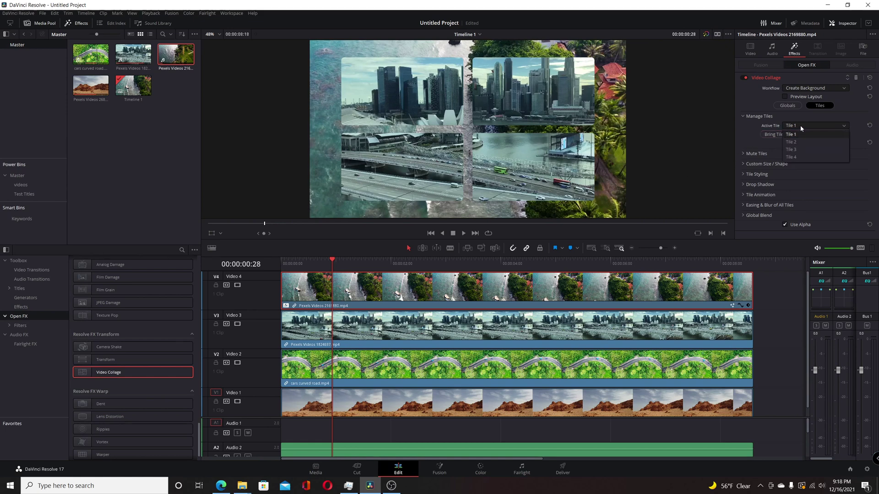
click(799, 157)
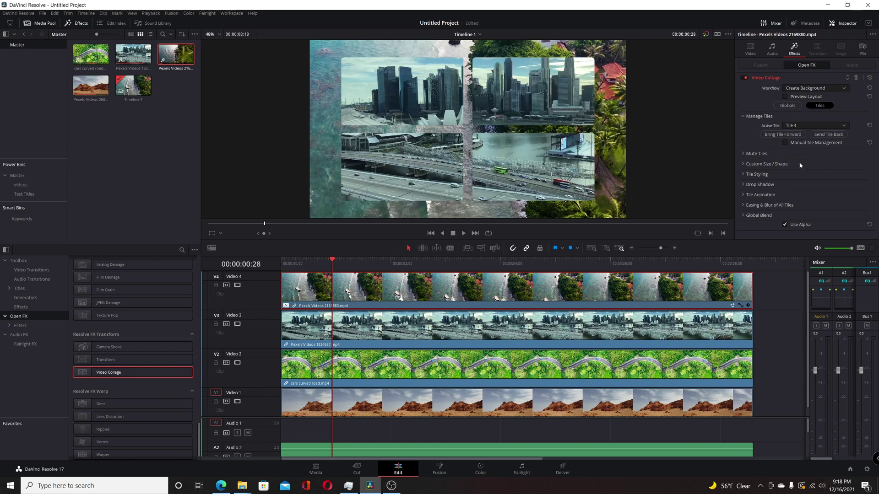
click(785, 143)
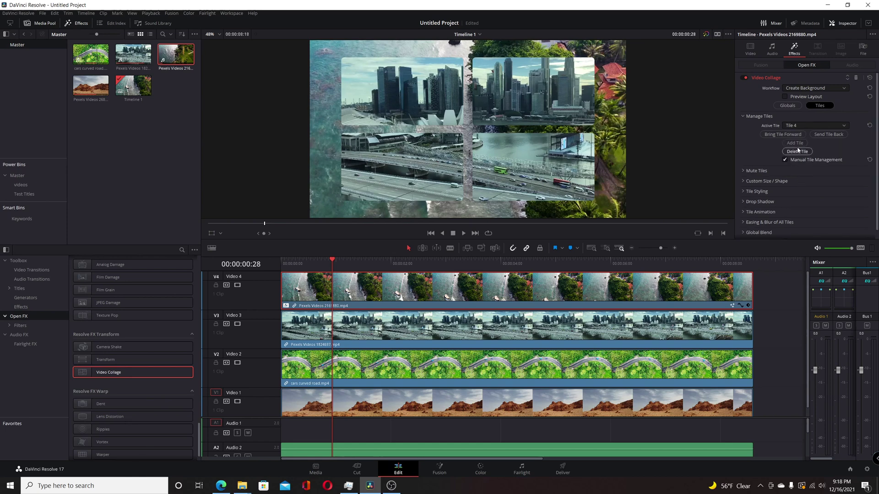
click(796, 143)
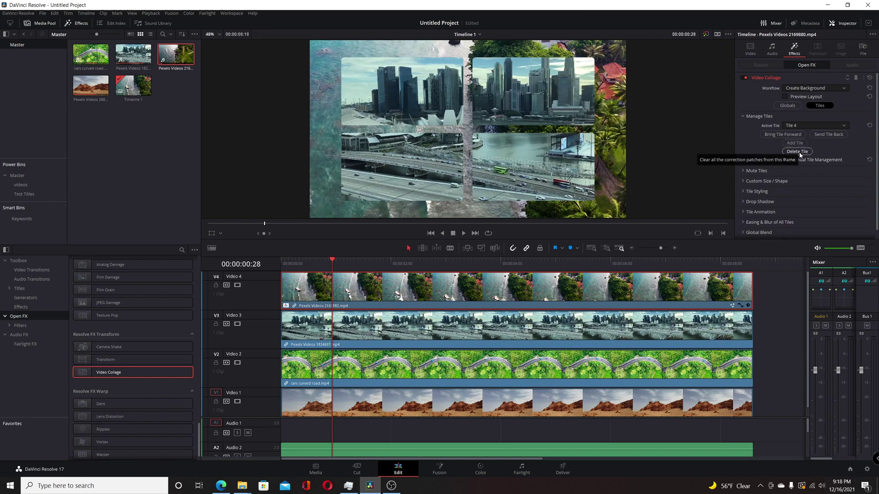
click(796, 151)
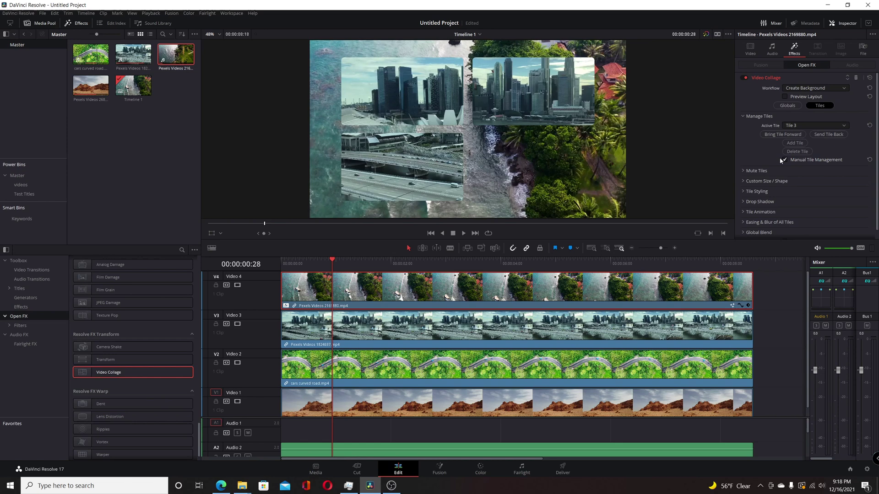
In Globals, set Stagger Horizontally to about -0.643 and Horizontal Offset to about 0.105
click(787, 106)
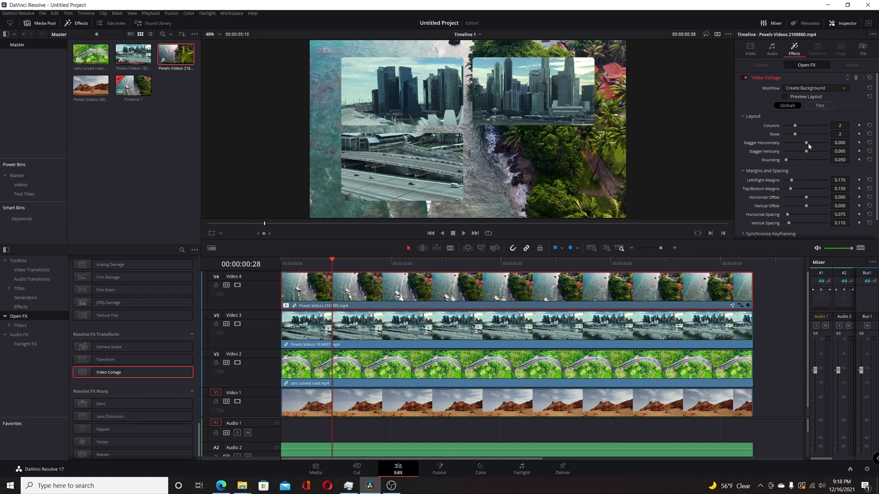
drag(808, 143, 793, 145)
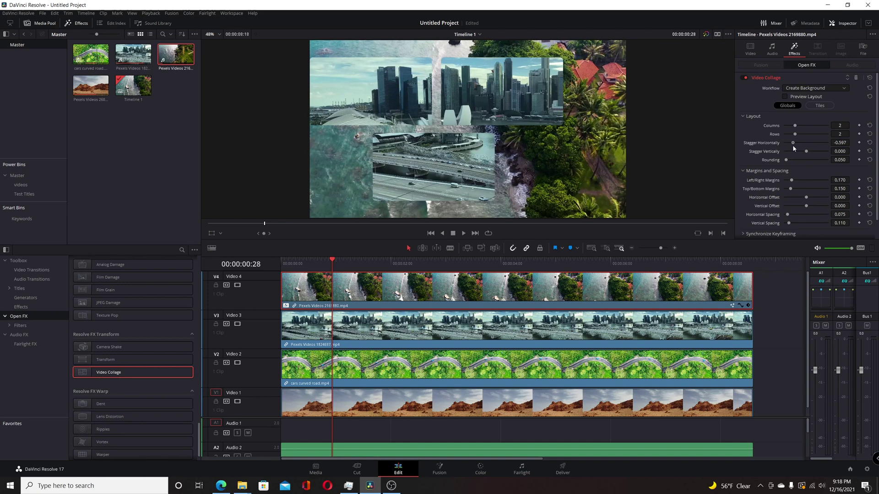
drag(792, 145, 793, 149)
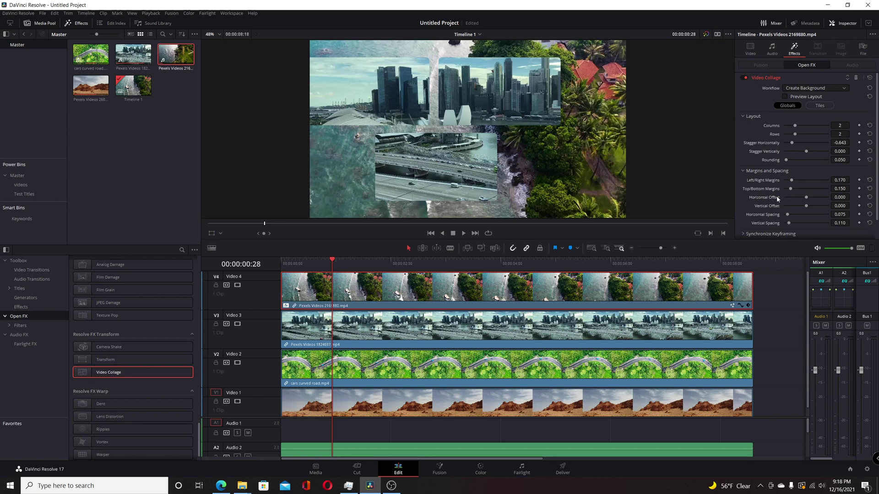
drag(807, 198, 811, 200)
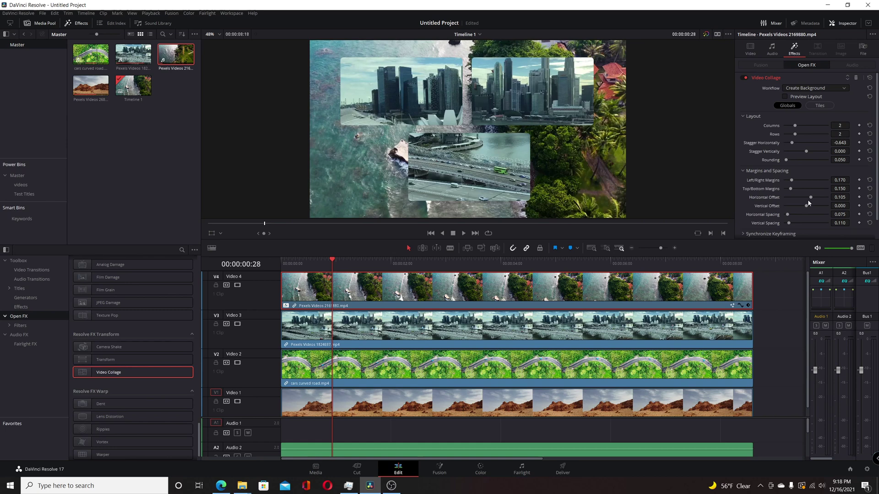
Set Tile Border to 0.015 on all tiles under Tile Styling
click(819, 105)
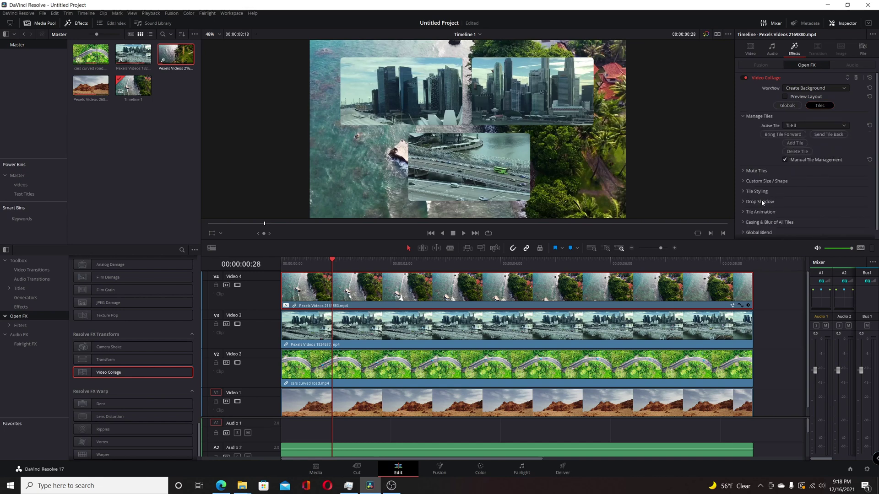
click(744, 192)
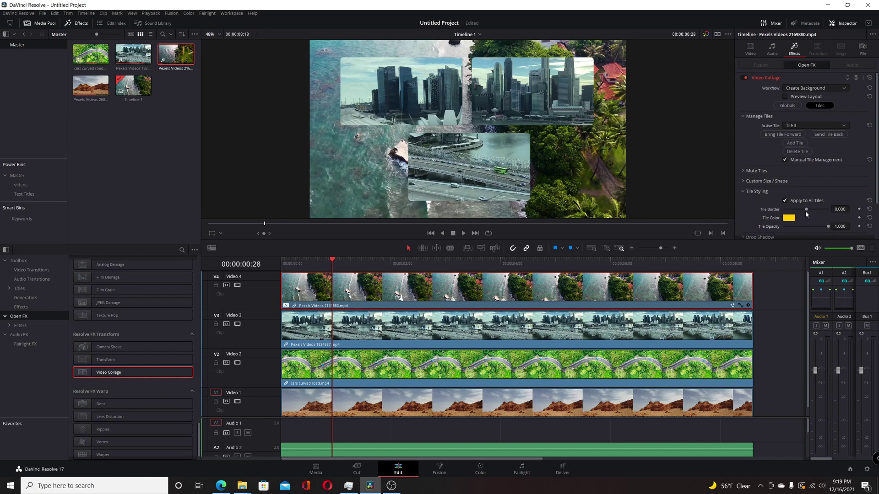
drag(832, 209, 852, 209)
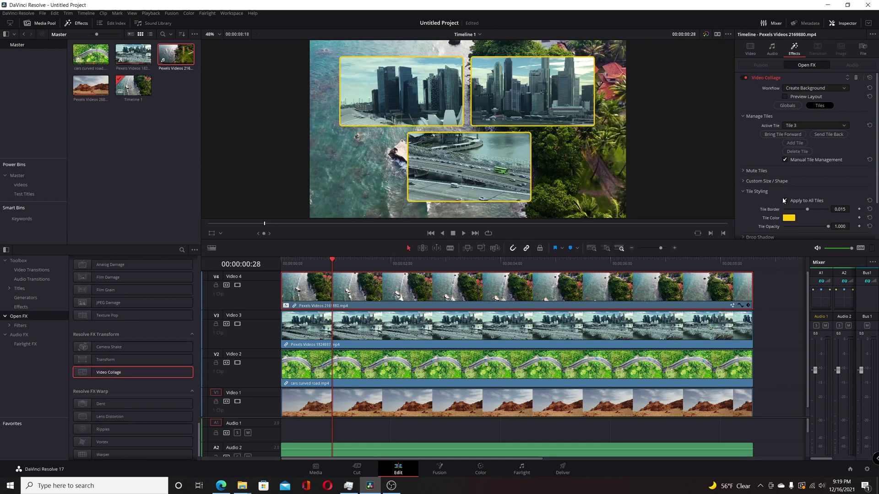
click(744, 191)
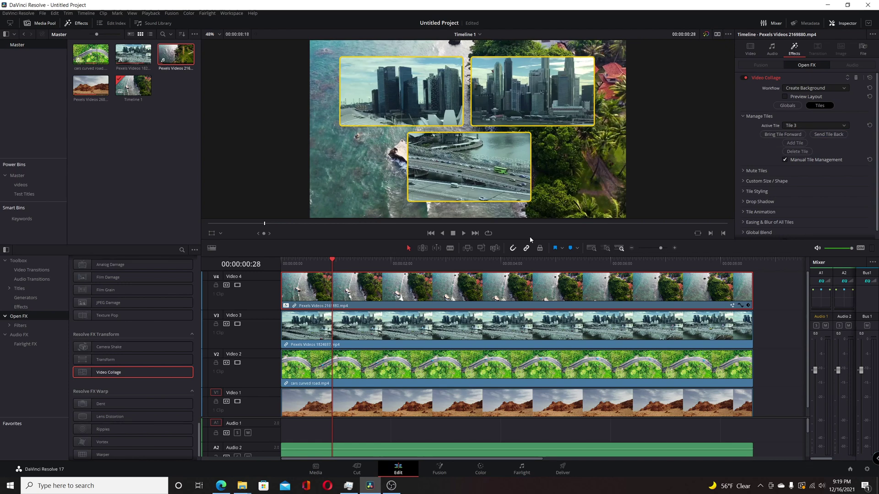
Copy the top aerial clip and paste its Video Collage plugin onto the selected clips, starting with the V3 city clip
right_click(623, 295)
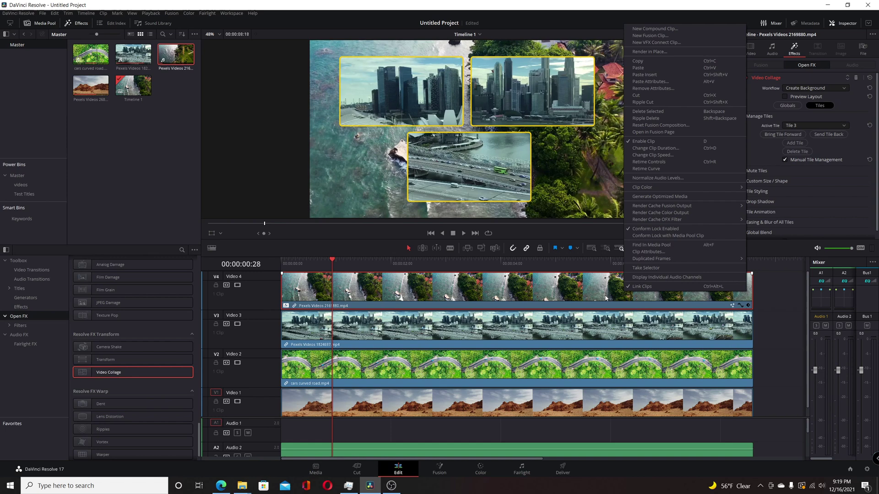
click(661, 64)
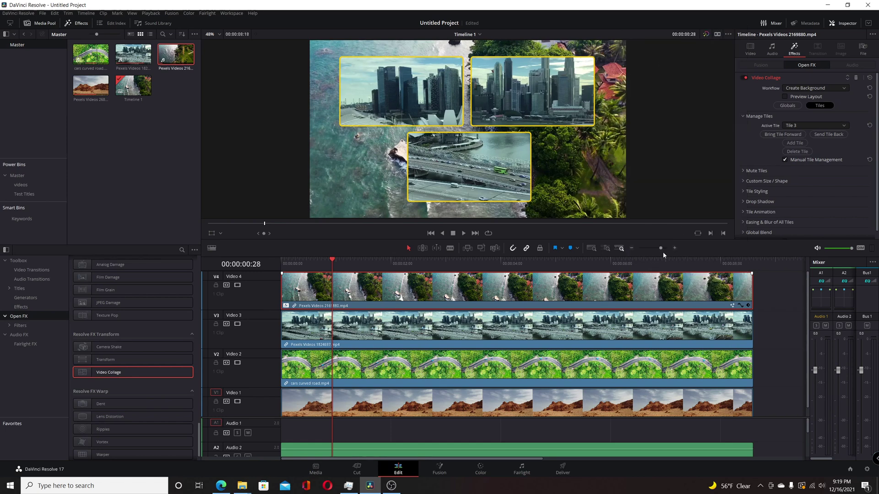
click(632, 328)
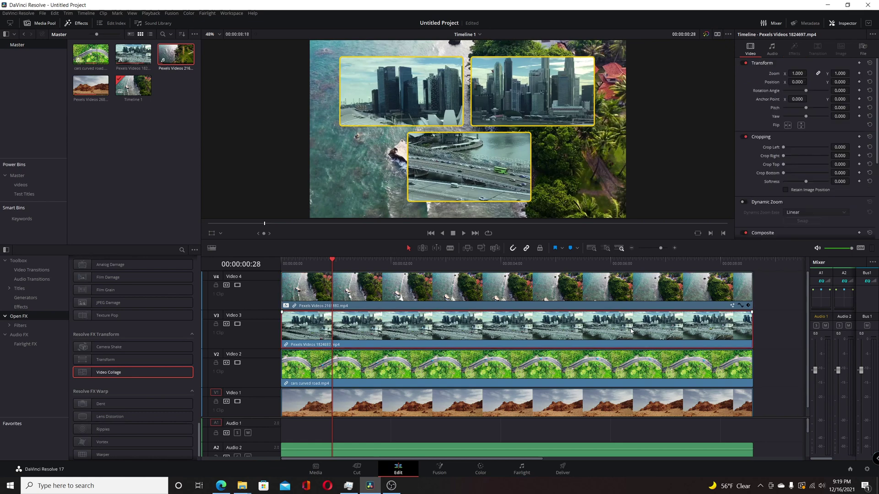
right_click(631, 330)
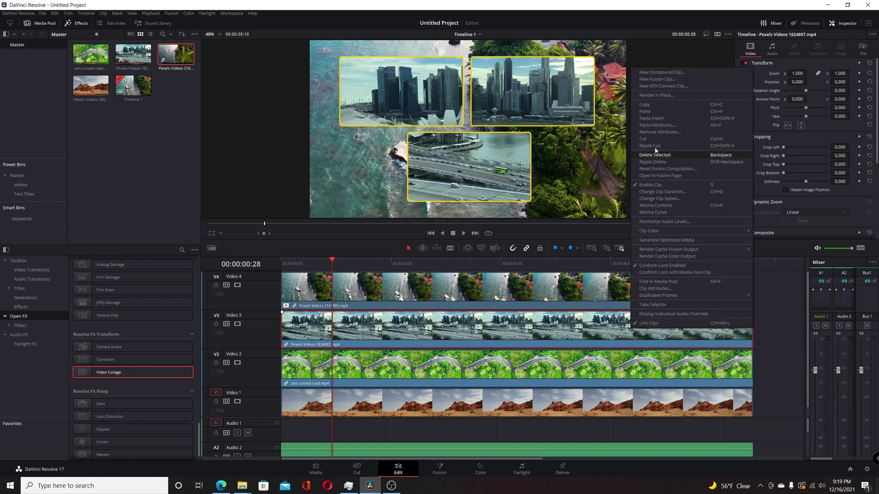
click(655, 129)
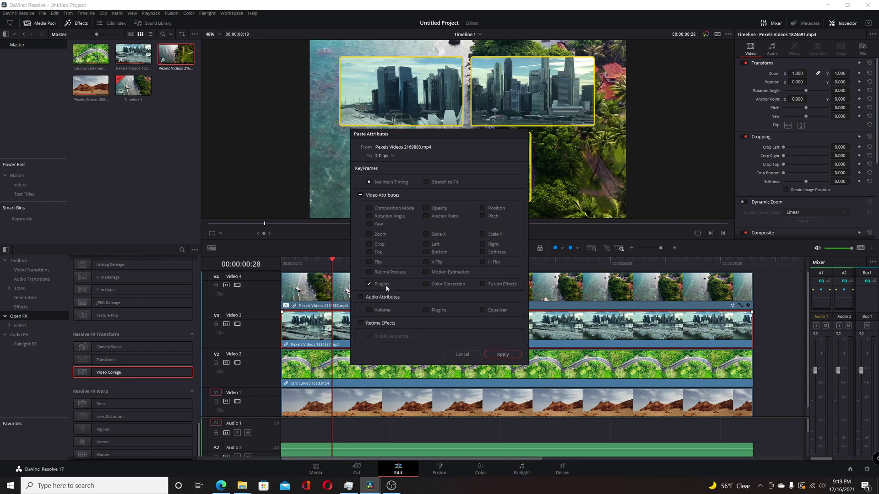
click(499, 354)
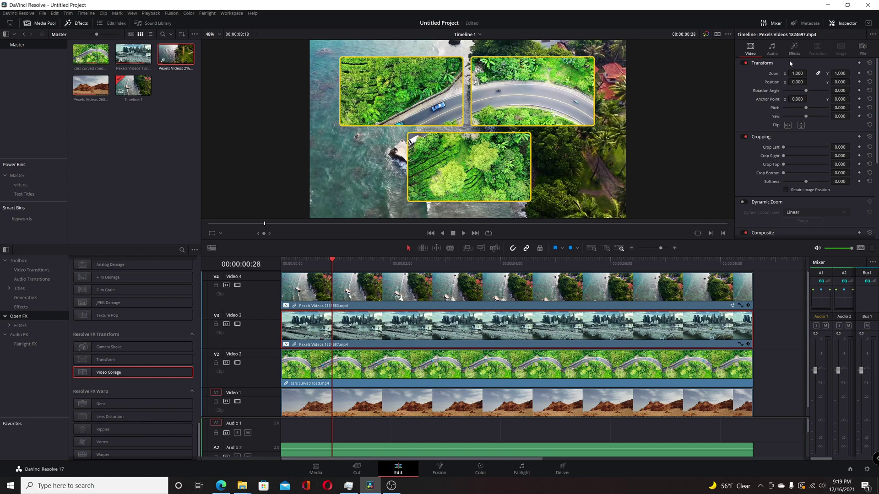
Set the city clip's Video Collage Workflow to Create Tile and its Active Tile to Tile 1
click(794, 49)
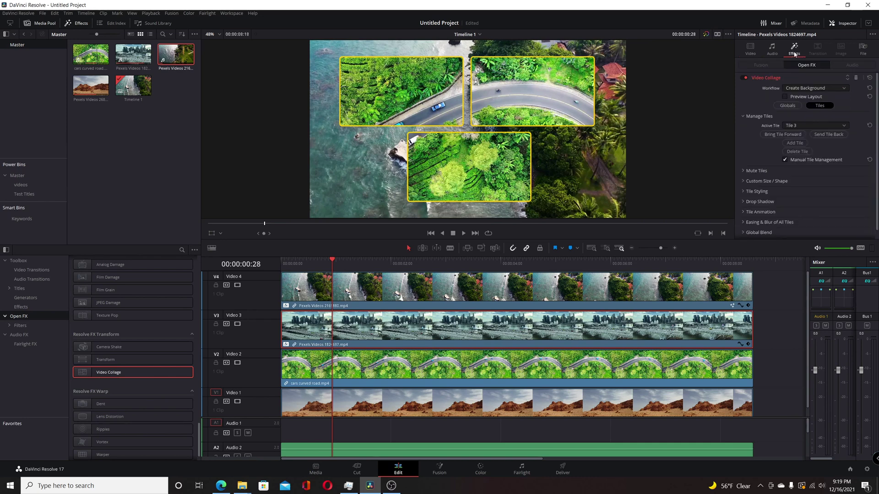
click(804, 88)
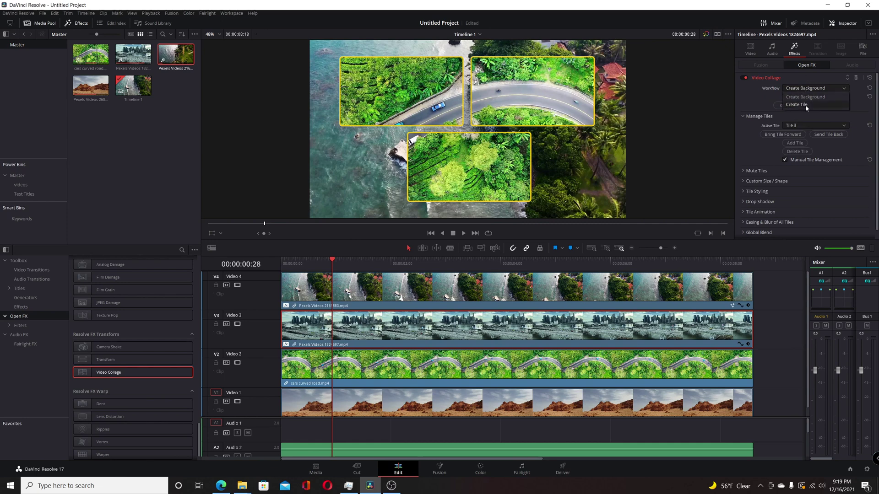
click(806, 105)
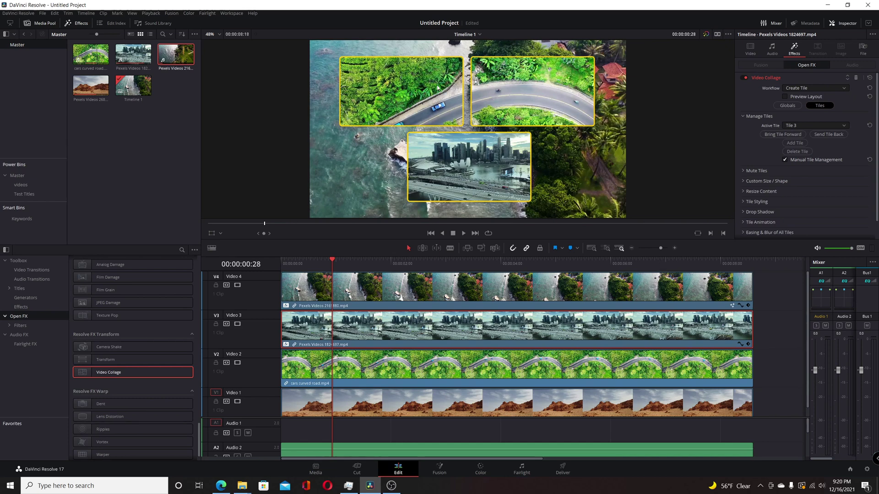
click(795, 125)
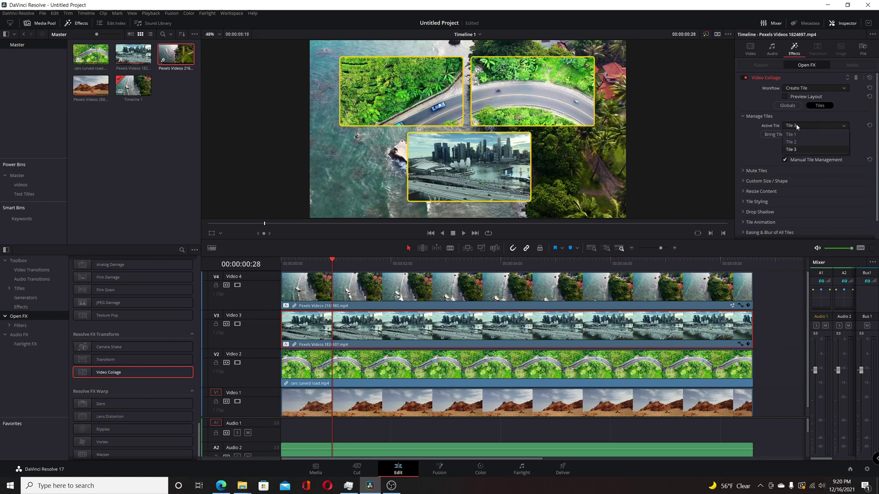
click(799, 134)
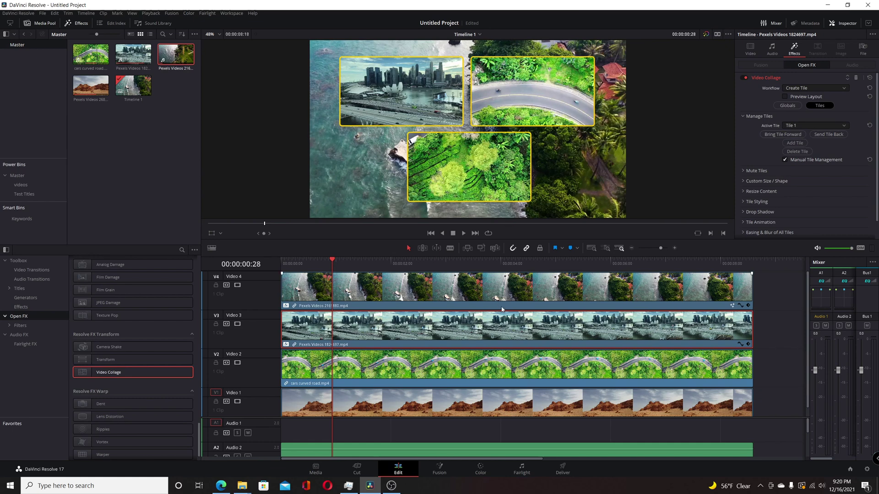
Copy the V3 city clip and paste its Video Collage plugin onto the road, desert and audio clips
right_click(558, 335)
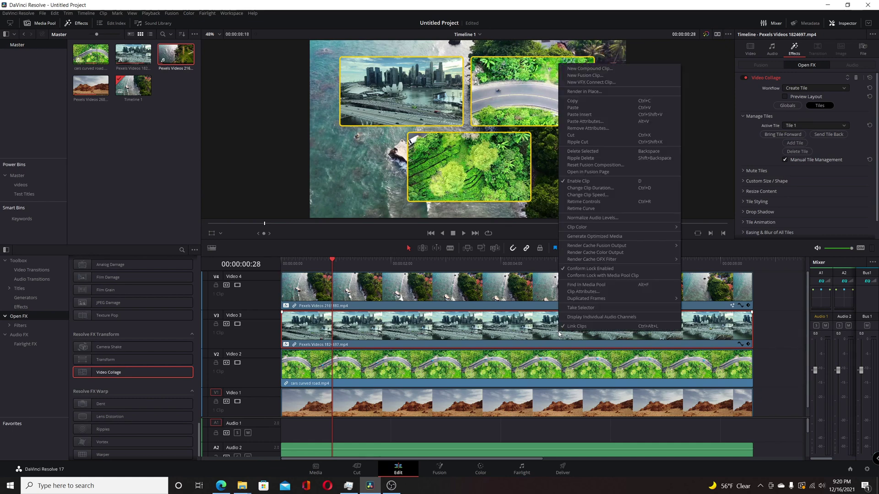
click(575, 103)
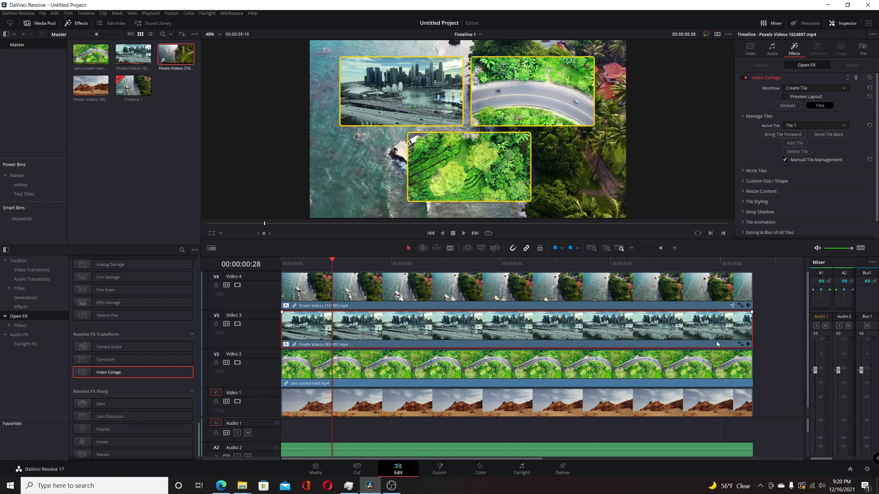
drag(765, 367, 712, 405)
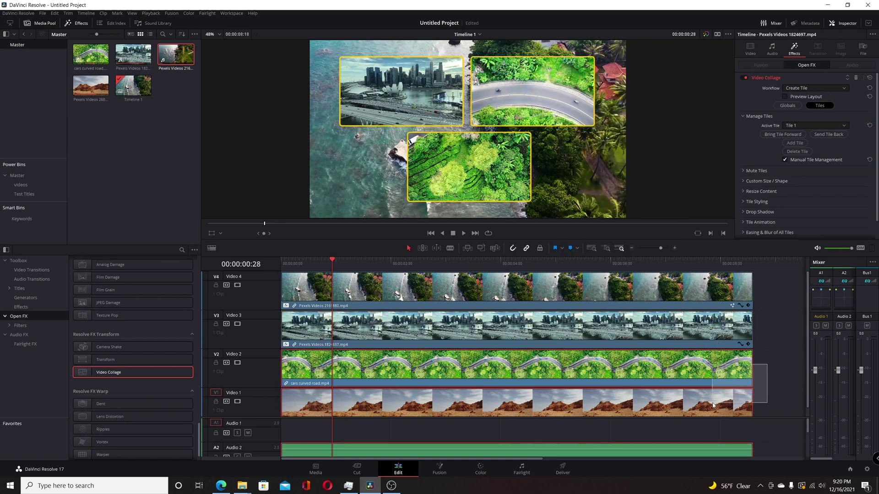
right_click(712, 405)
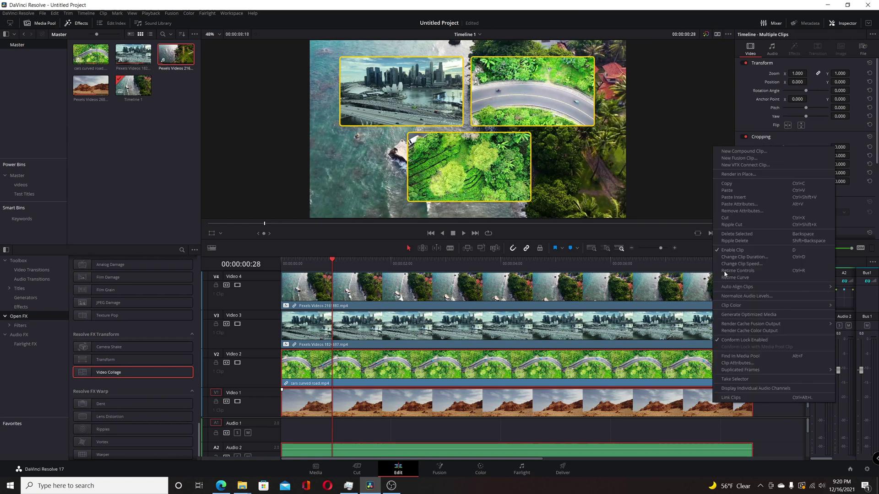
click(738, 204)
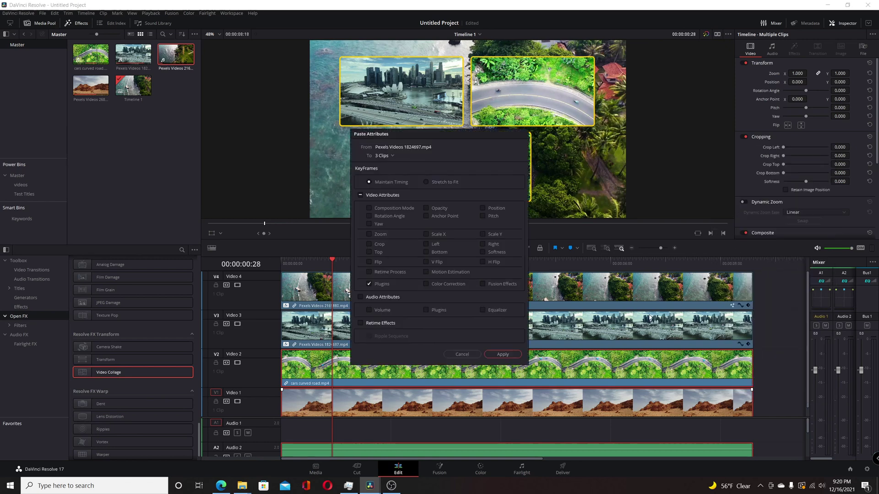
click(504, 355)
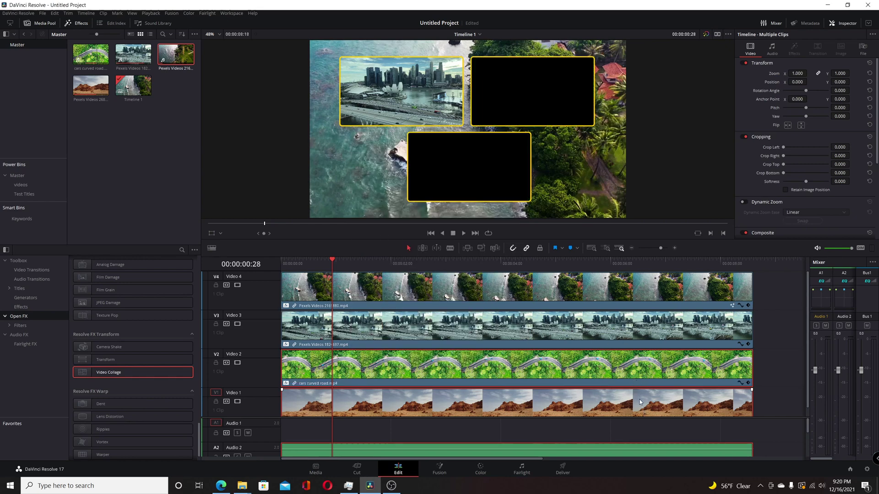
Assign the V2 curved road clip to Tile 2
click(765, 368)
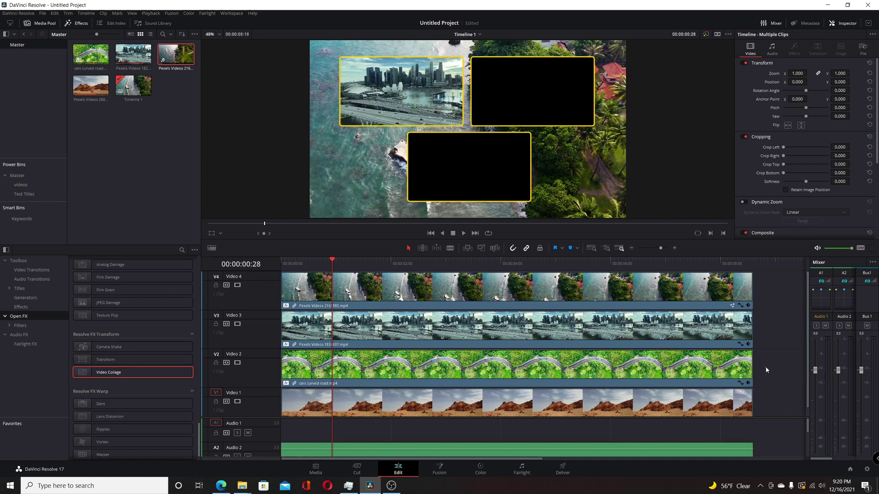
click(678, 371)
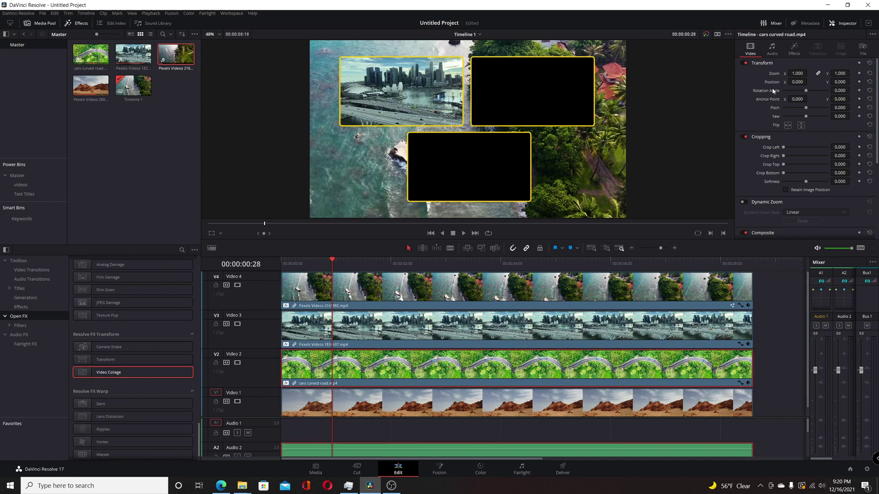
click(798, 51)
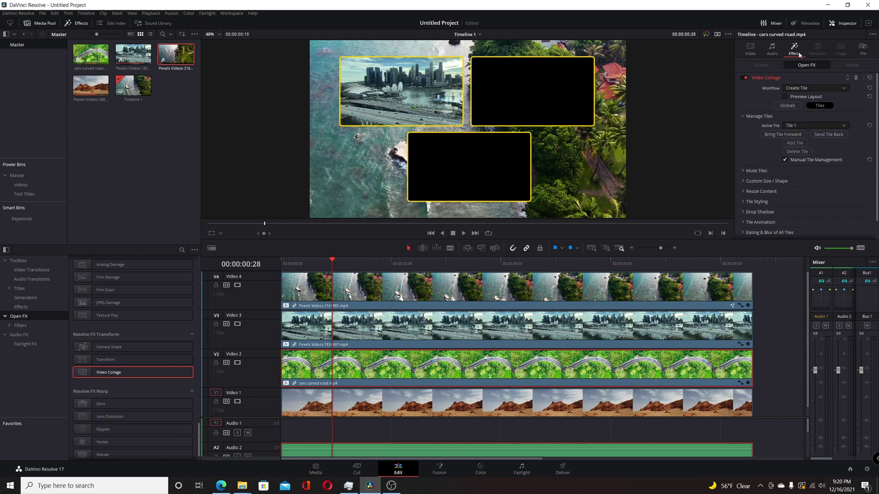
click(808, 124)
click(805, 140)
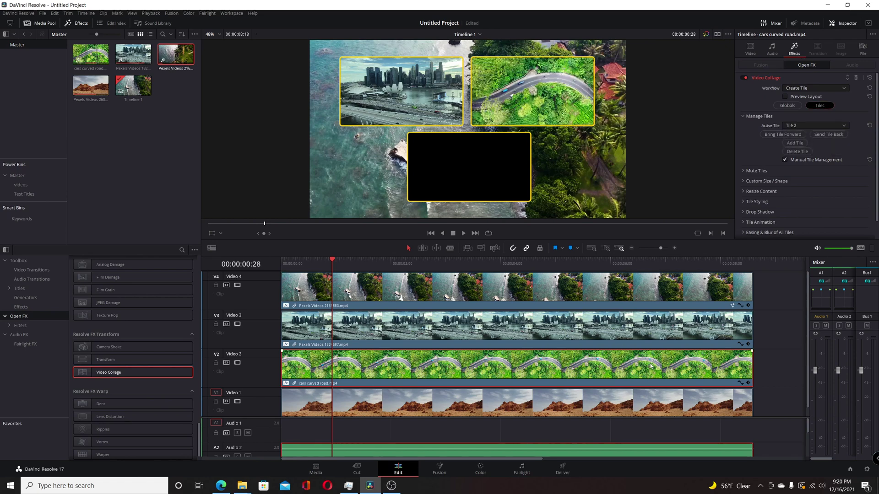
Assign the V1 desert clip to Tile 3
click(651, 398)
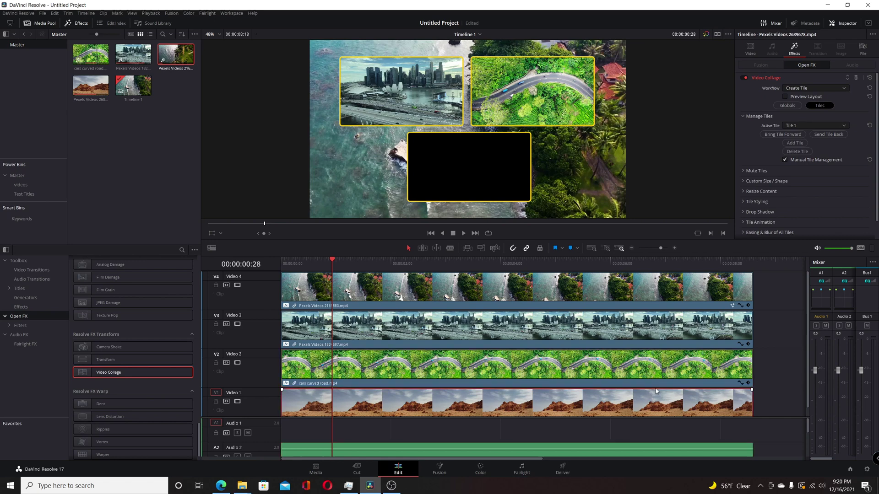
click(786, 125)
click(805, 146)
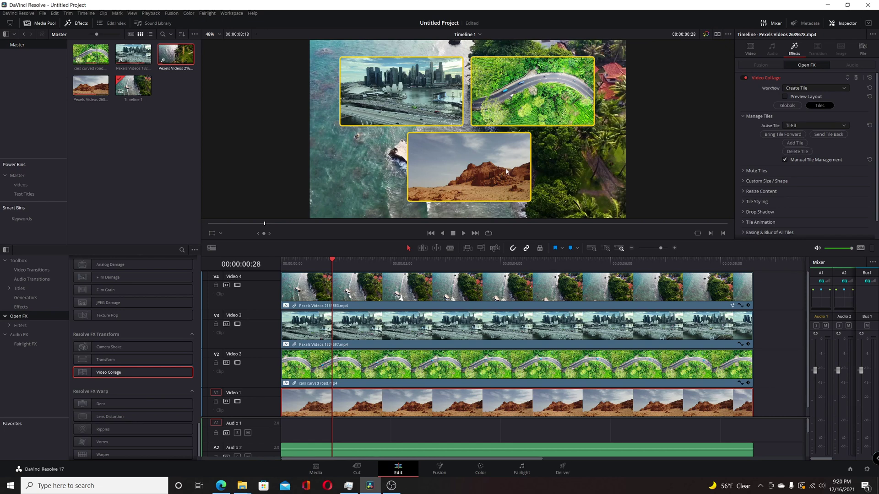
Check the Video Collage Globals layout, then show the desert clip's Transform and Cropping controls
click(791, 106)
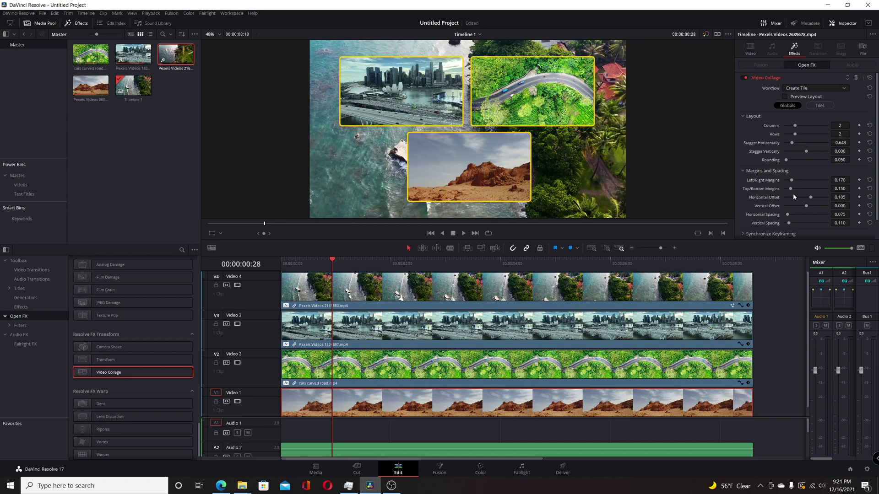
click(751, 48)
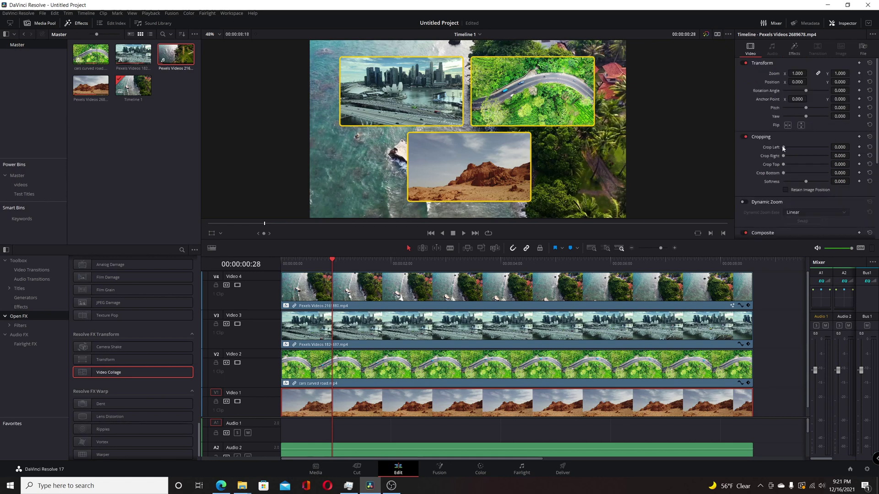